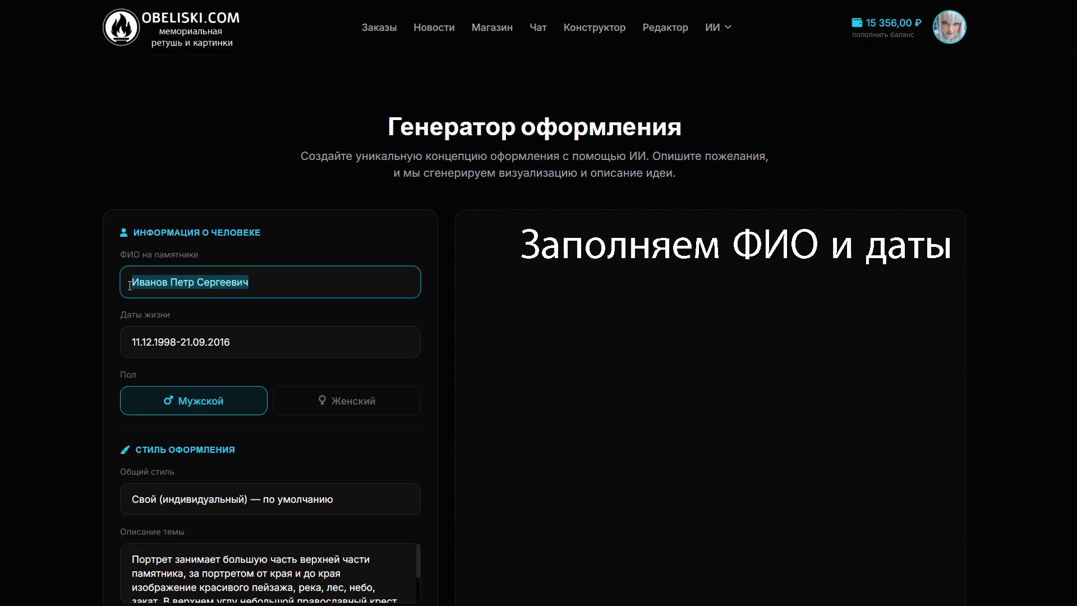
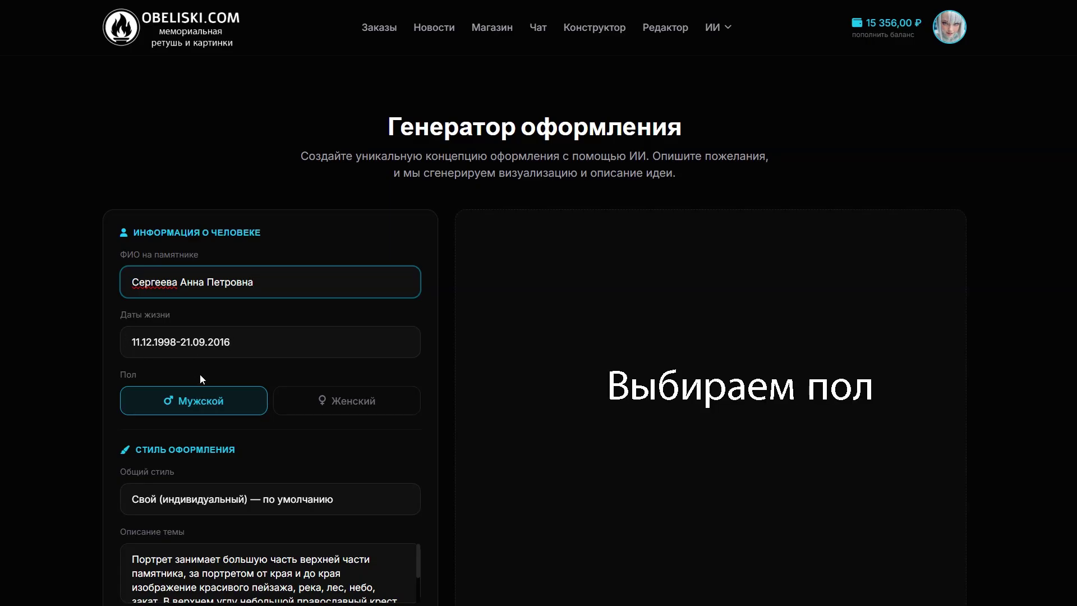
Choose Женский gender and keep the Свой (индивидуальный) overall style
click(331, 402)
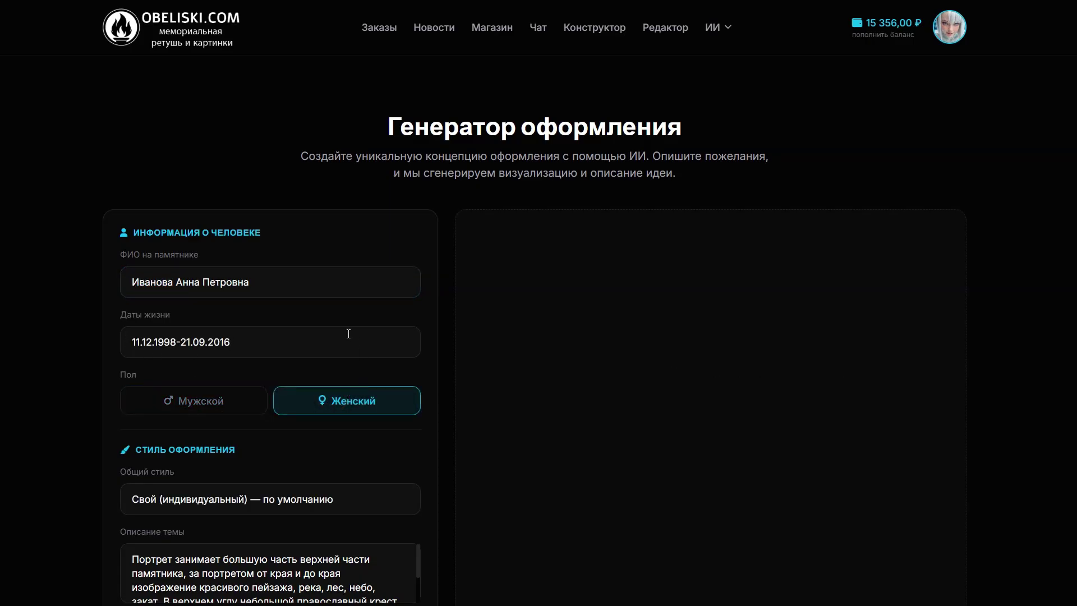
scroll(311, 335, down, 3)
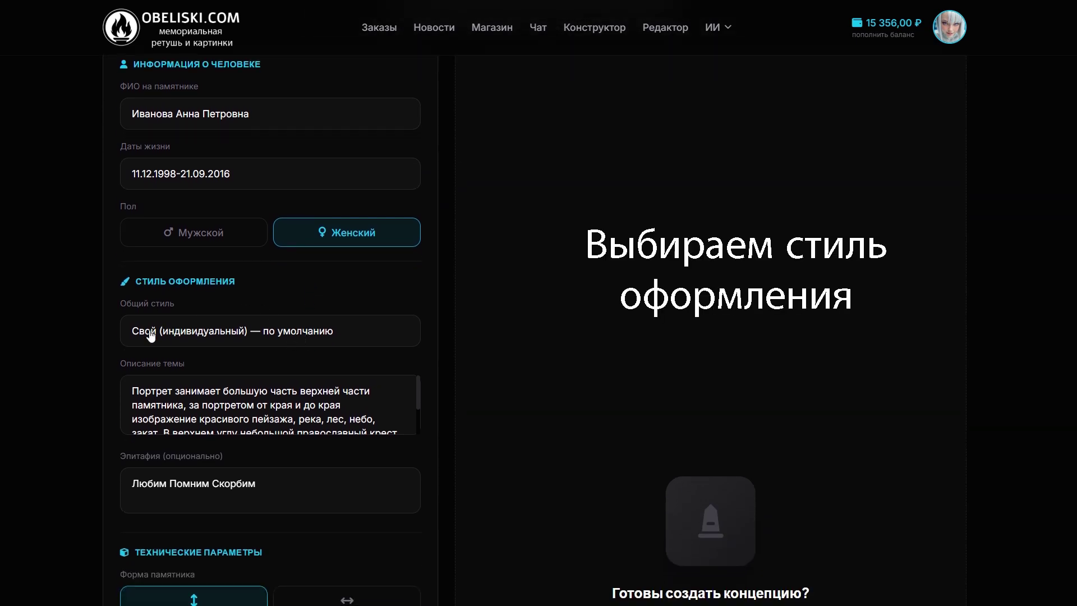
click(315, 340)
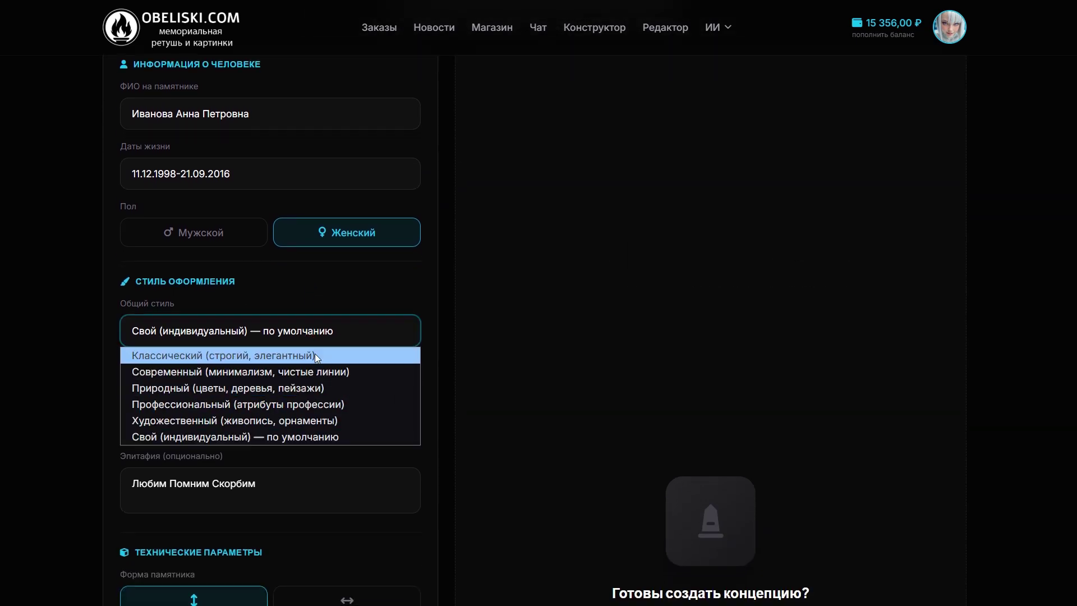
click(331, 335)
scroll(292, 351, down, 1)
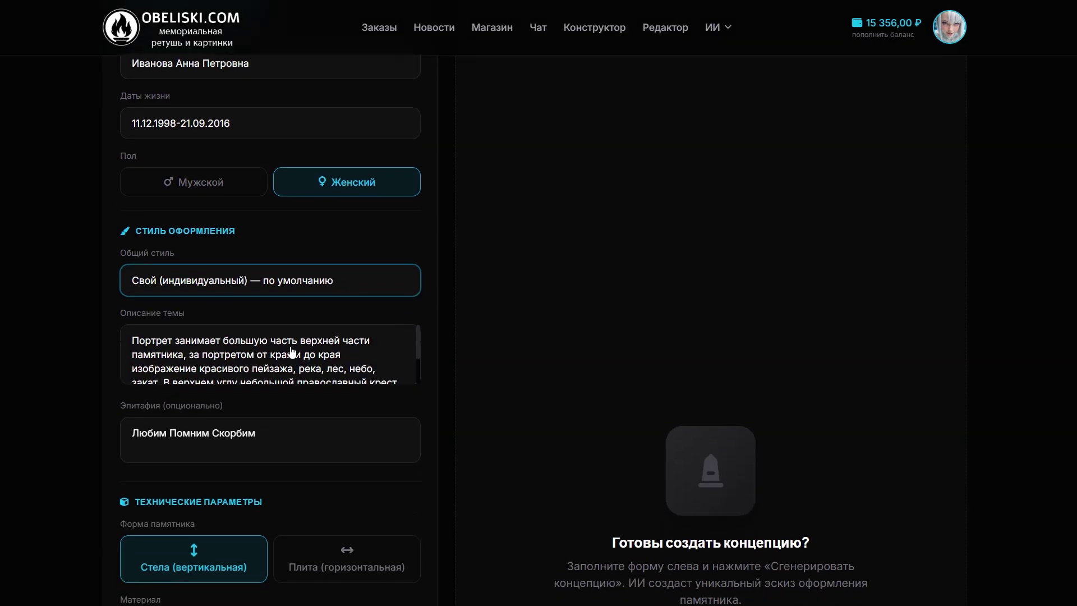
scroll(292, 352, down, 2)
scroll(371, 341, up, 2)
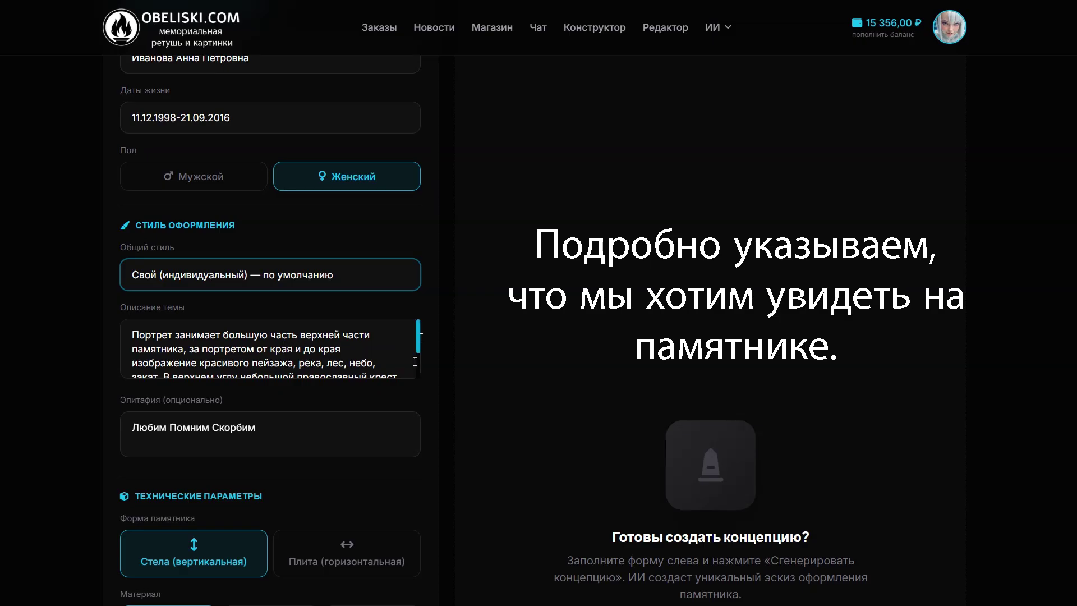
Replace 'горящая свеча' with 'букет из шести роз. Надпись ФИО выполнить рукописным шрифтом'
drag(419, 335, 426, 364)
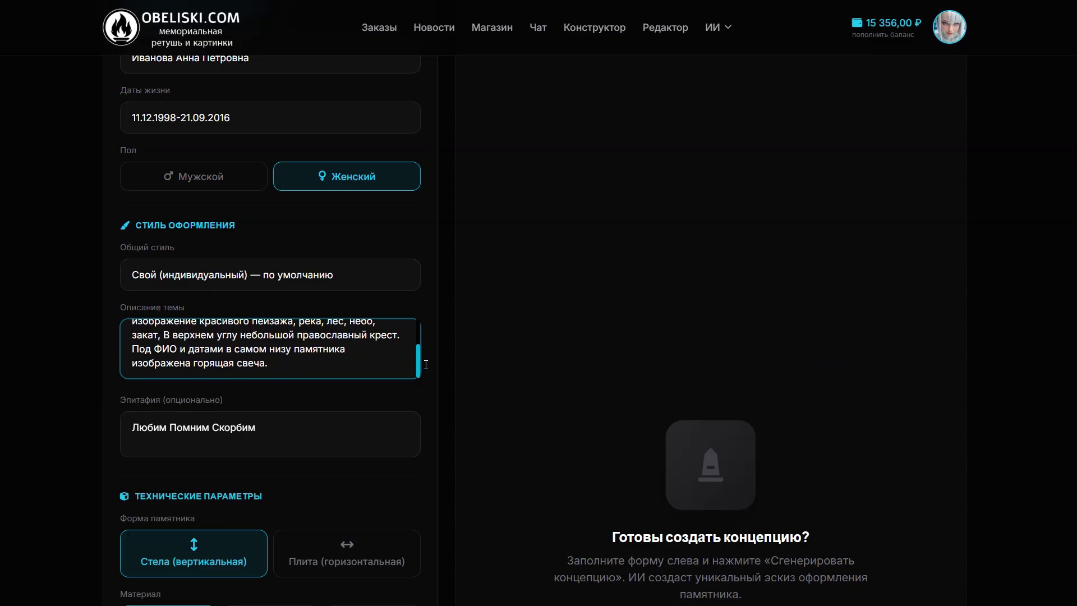
click(275, 368)
drag(266, 364, 187, 362)
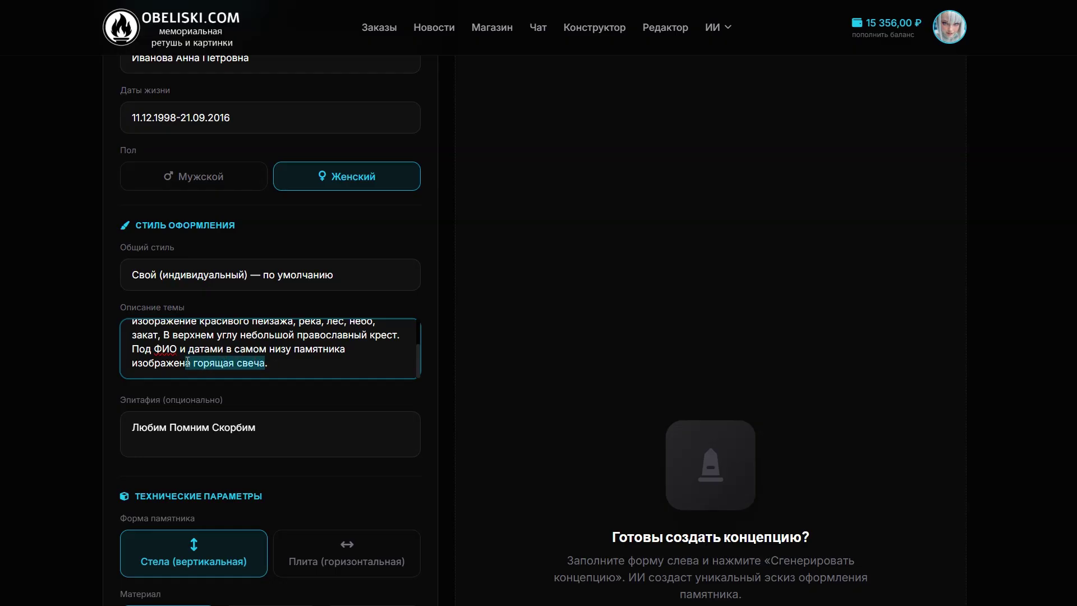
key(BackSpace)
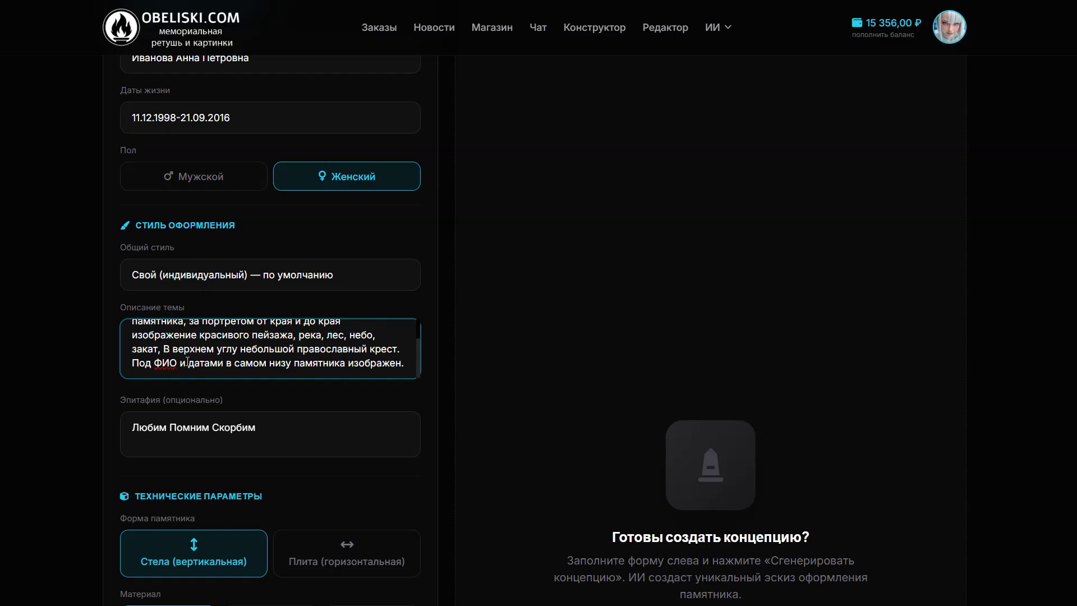
text(букет)
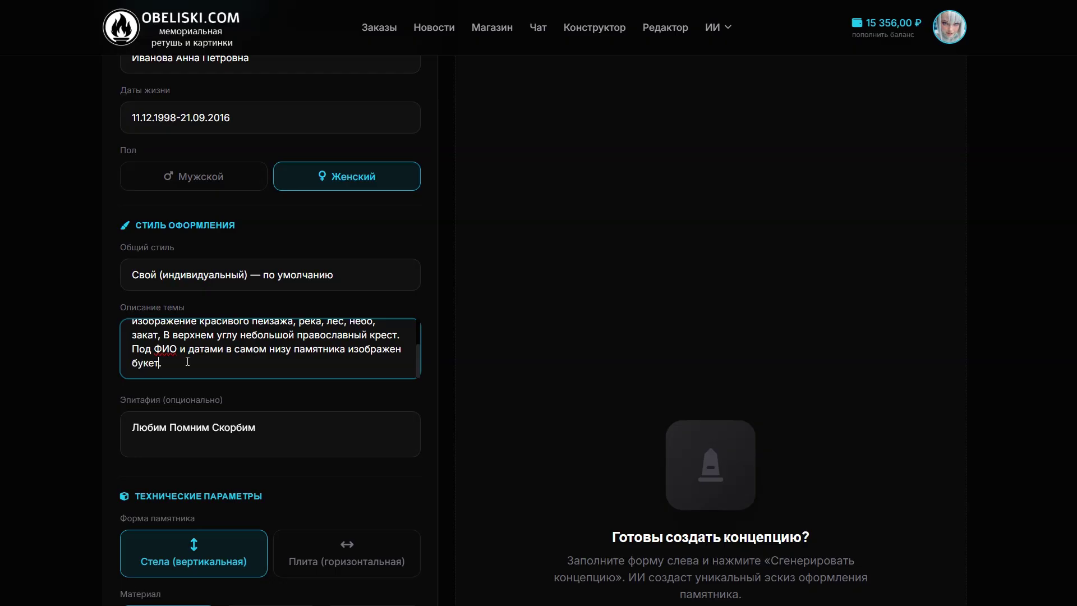
text( из шести роз)
text(. Надпись)
text(ФИО выпо)
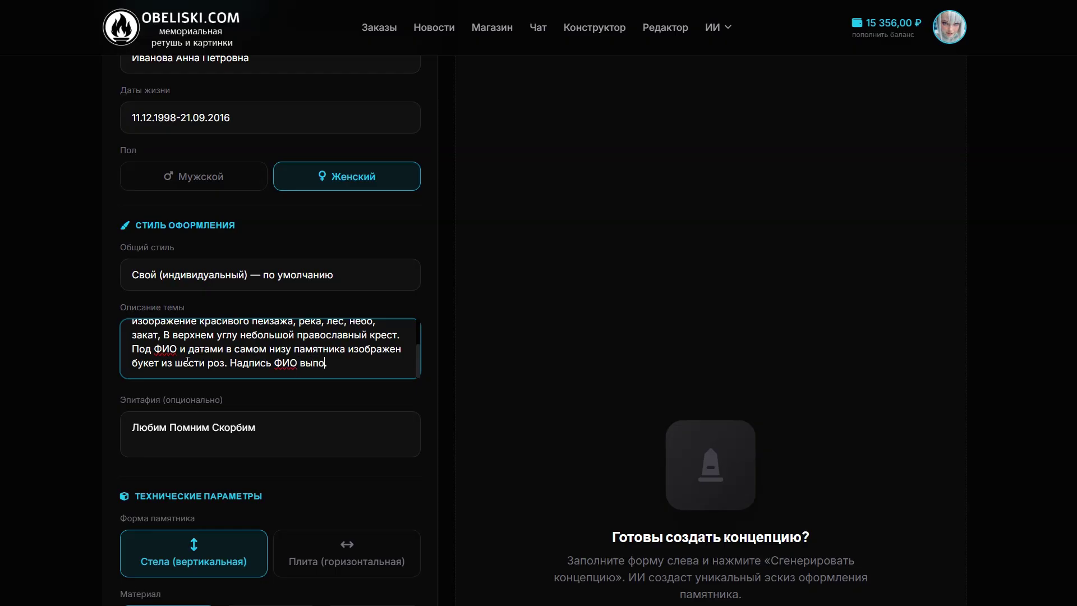
text(лнить рукописным шрифт)
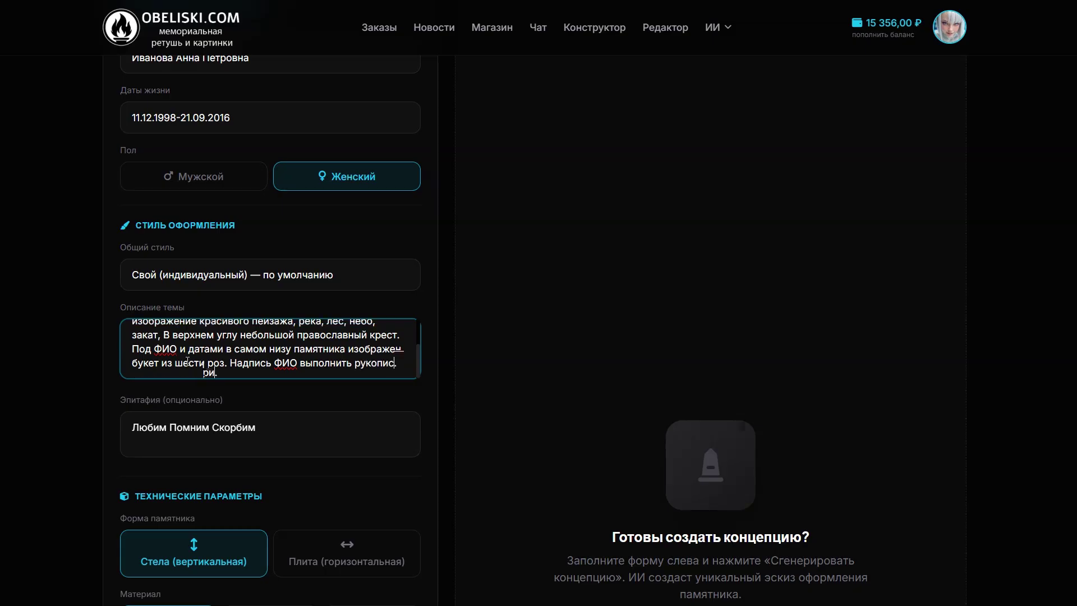
text(ом.)
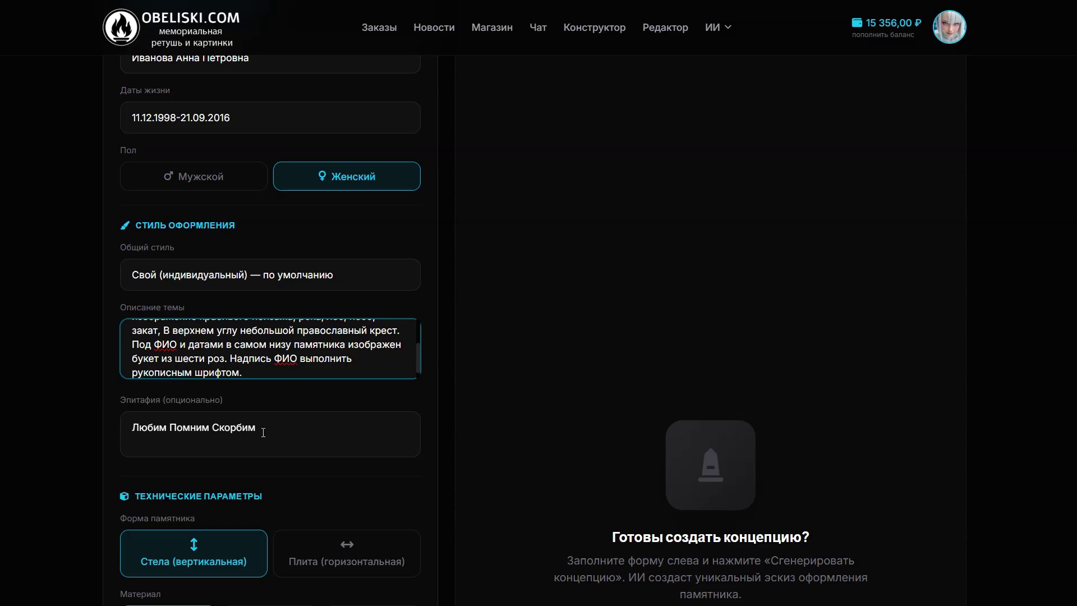
drag(256, 429, 130, 430)
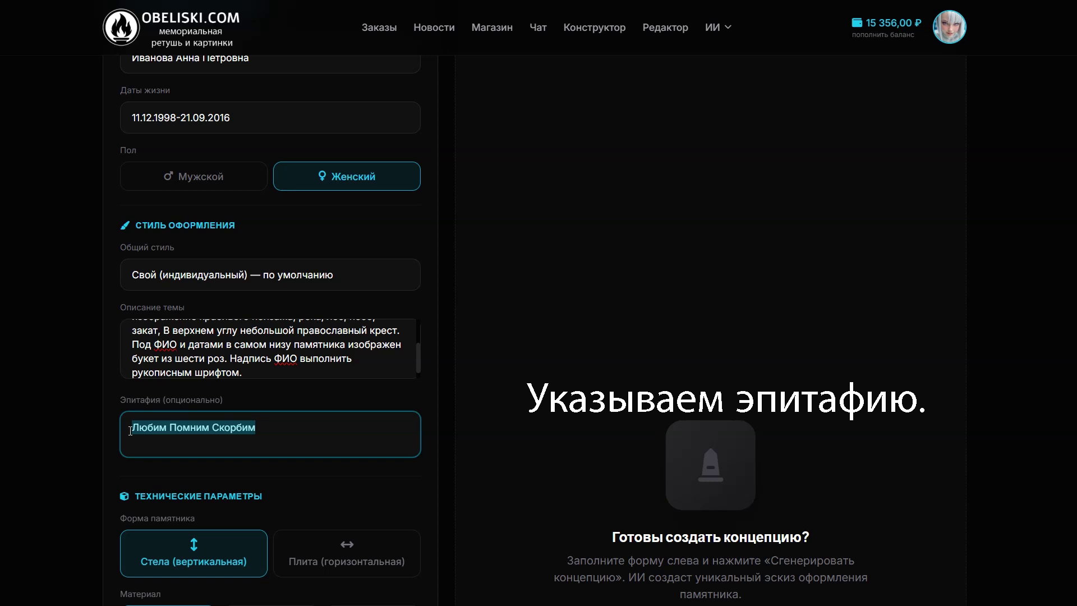
Change the epitaph 'Любим Помним Скорбим' to 'Вечная память'
text(Ве)
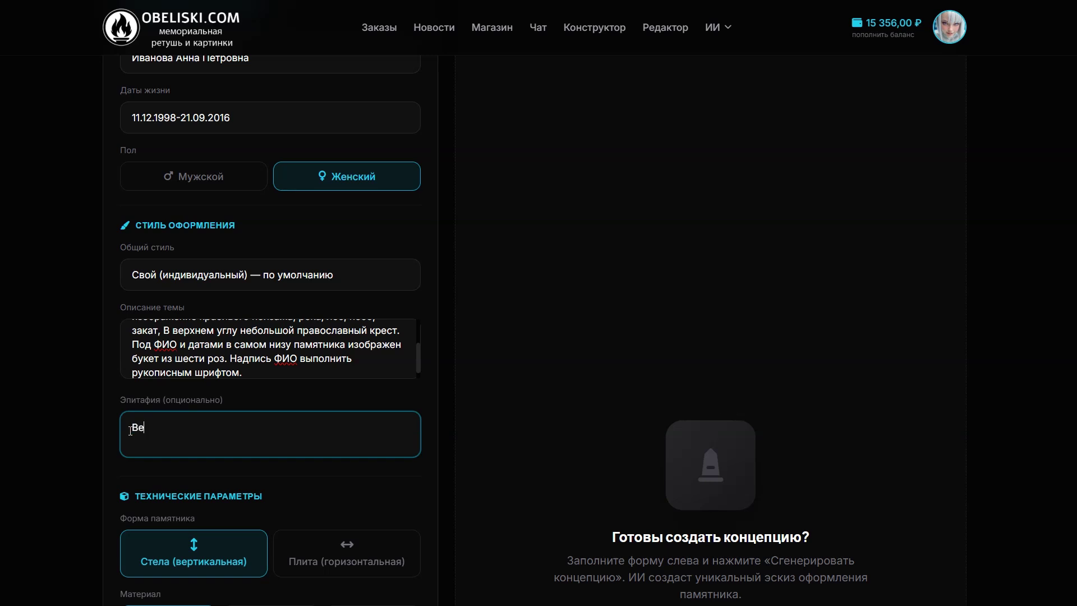
text(чная память)
scroll(293, 415, down, 3)
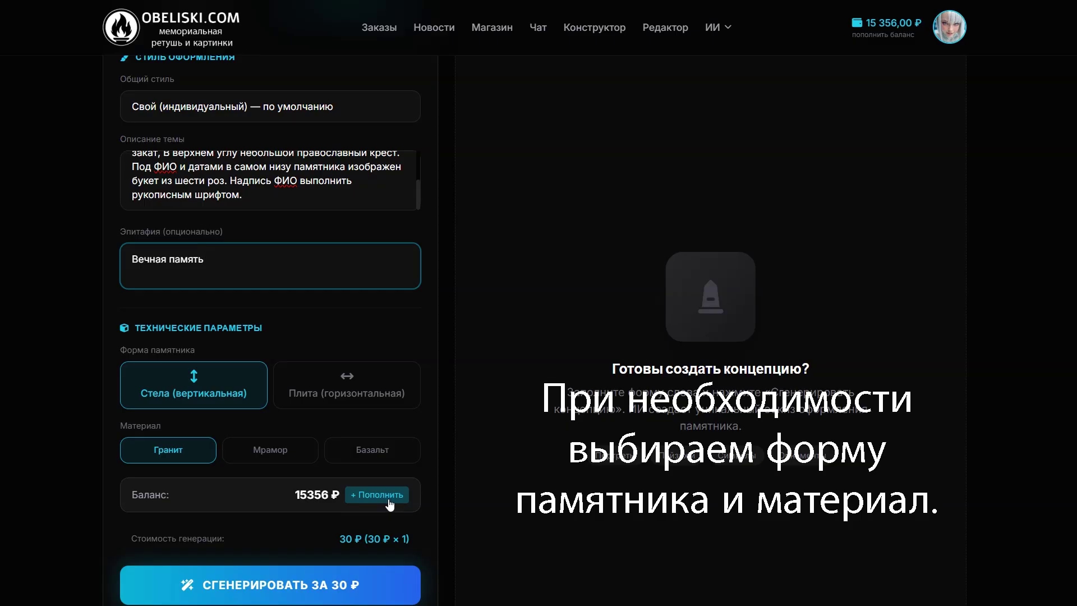
Request generation of one stele design variant for 30 ₽
scroll(394, 501, down, 2)
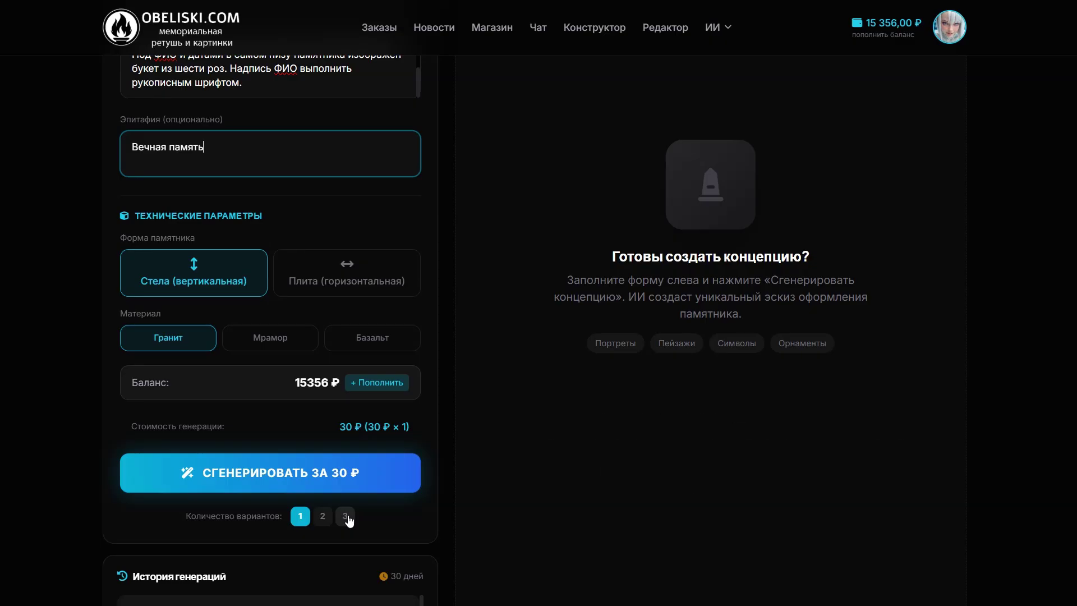
click(280, 472)
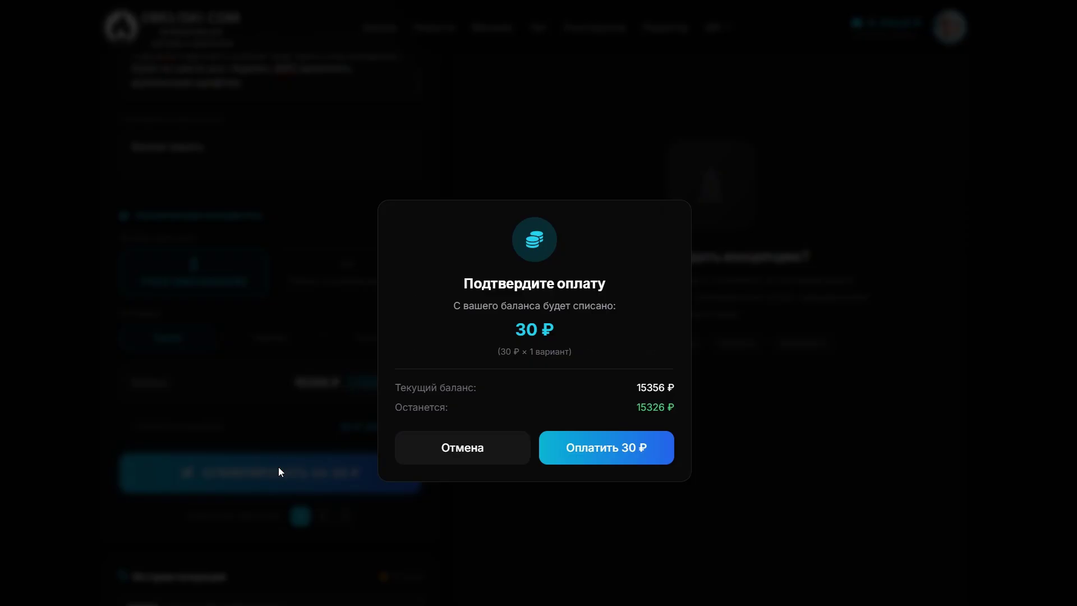
Pay 30 ₽ and view the generated black granite stele concept with its idea description
click(577, 450)
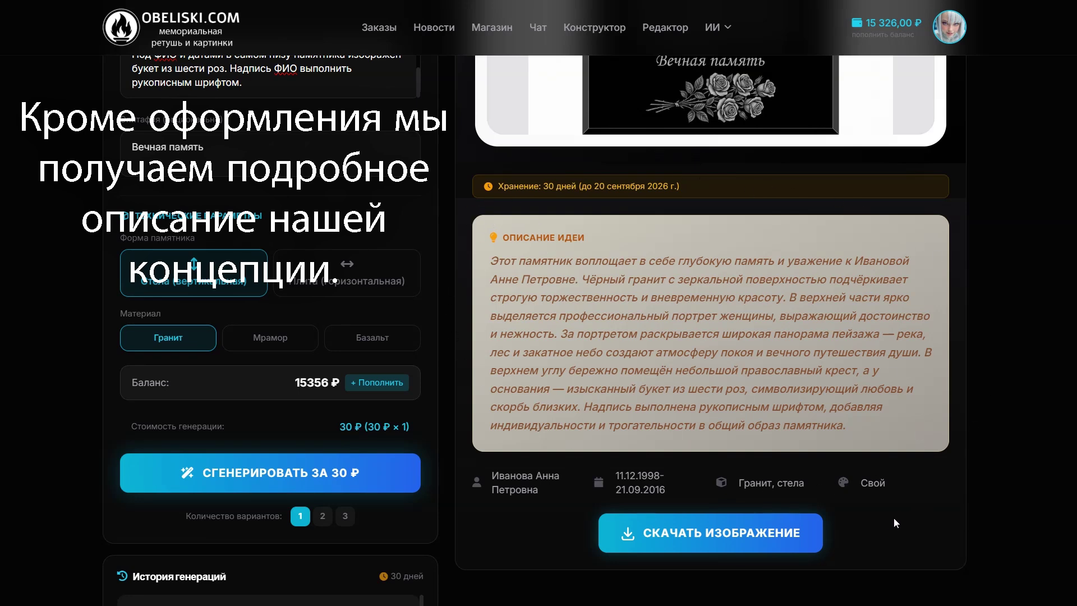
scroll(913, 513, up, 6)
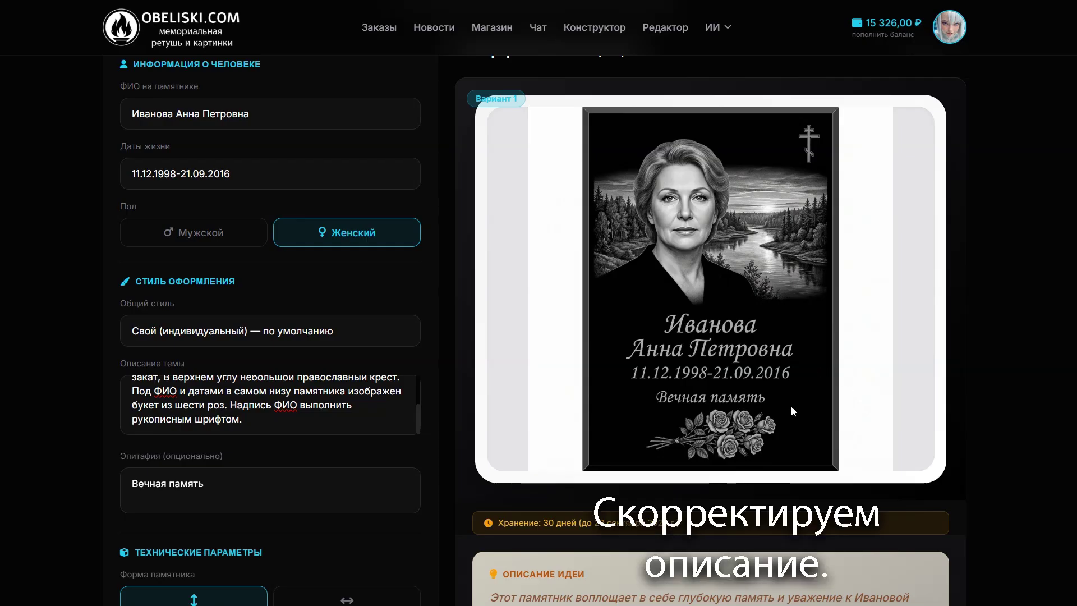
Append 'Памятник размером 50 на 100 см' to the theme description
scroll(787, 419, down, 5)
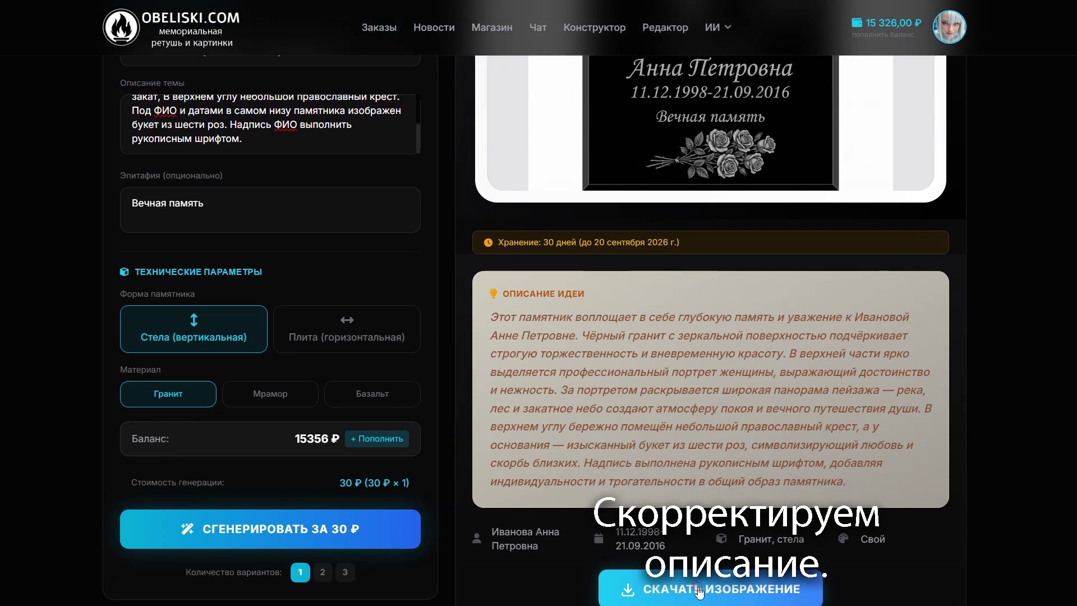
scroll(788, 472, up, 4)
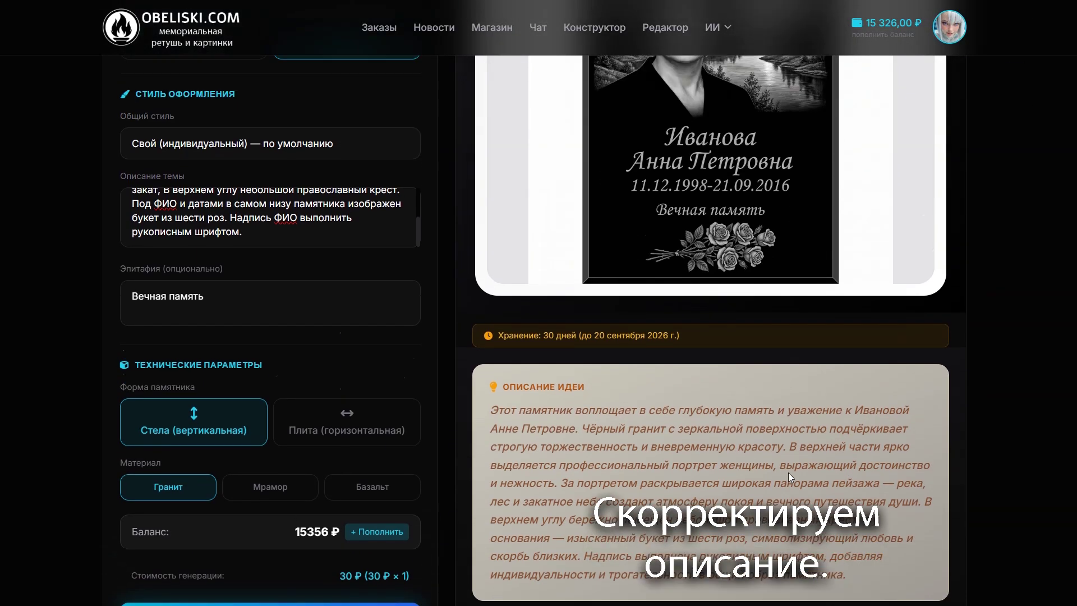
scroll(297, 357, up, 3)
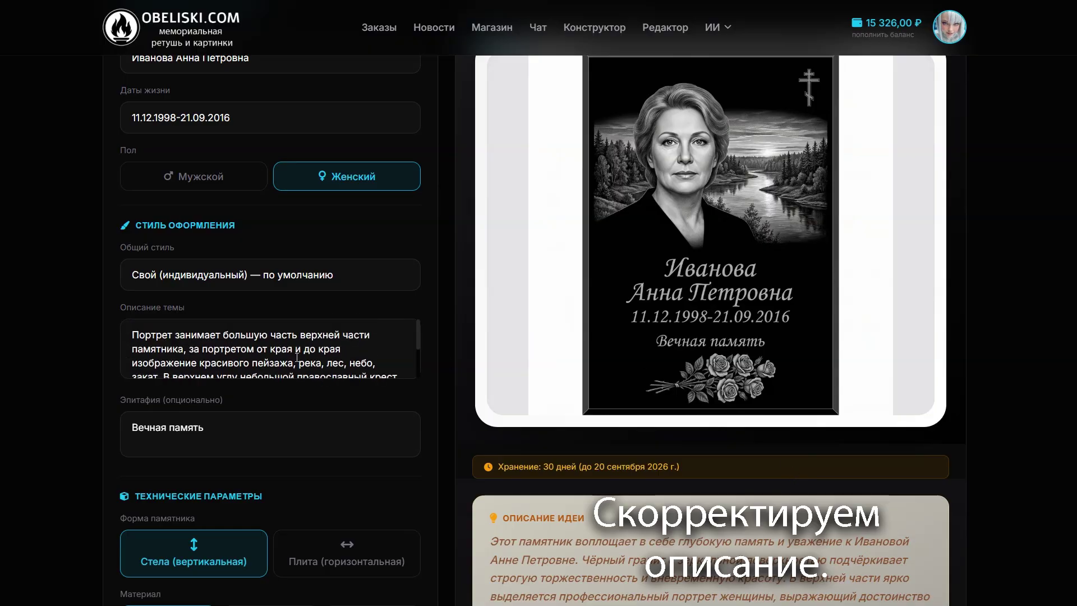
scroll(292, 349, down, 3)
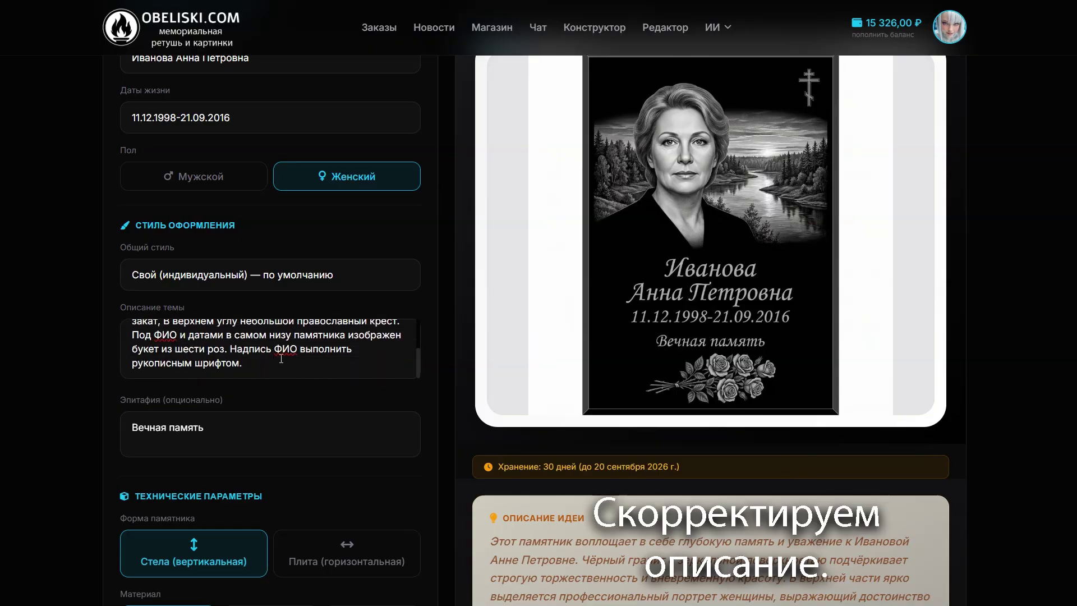
click(253, 366)
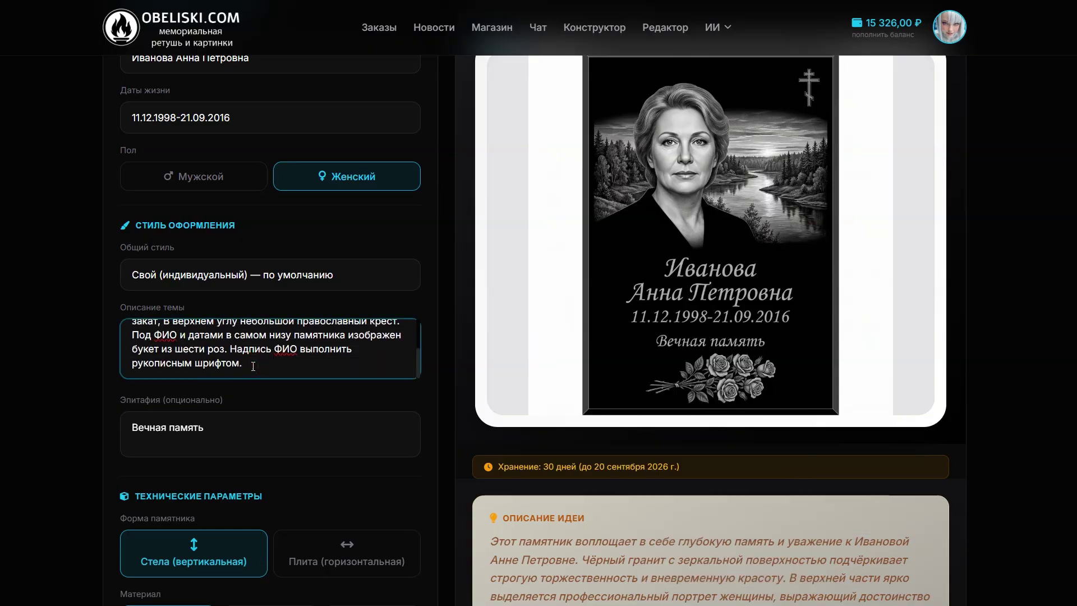
text(Памятник)
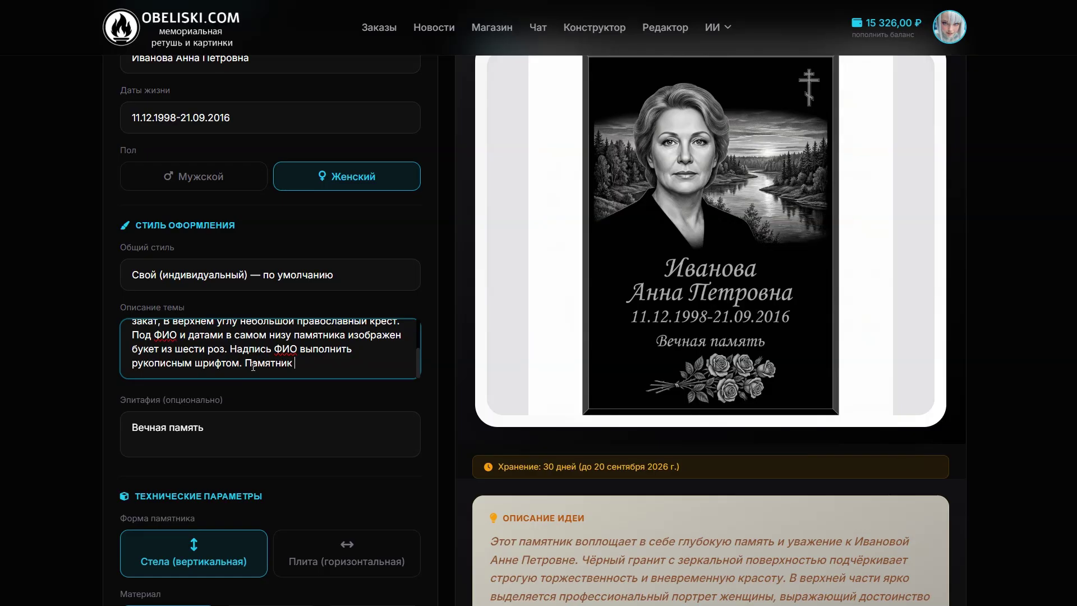
text( размером 50)
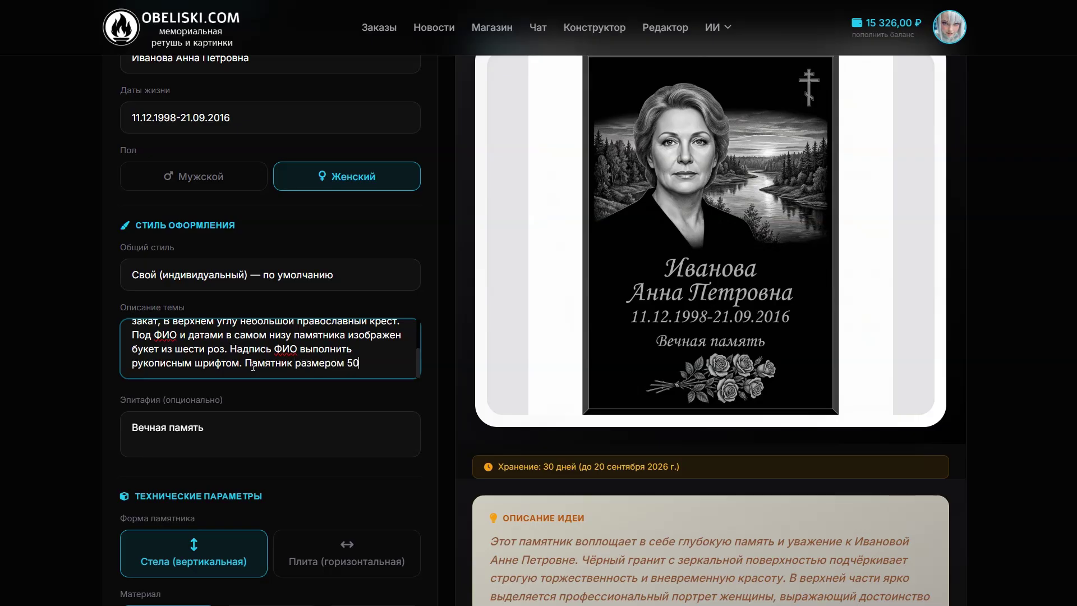
text( на 100 см)
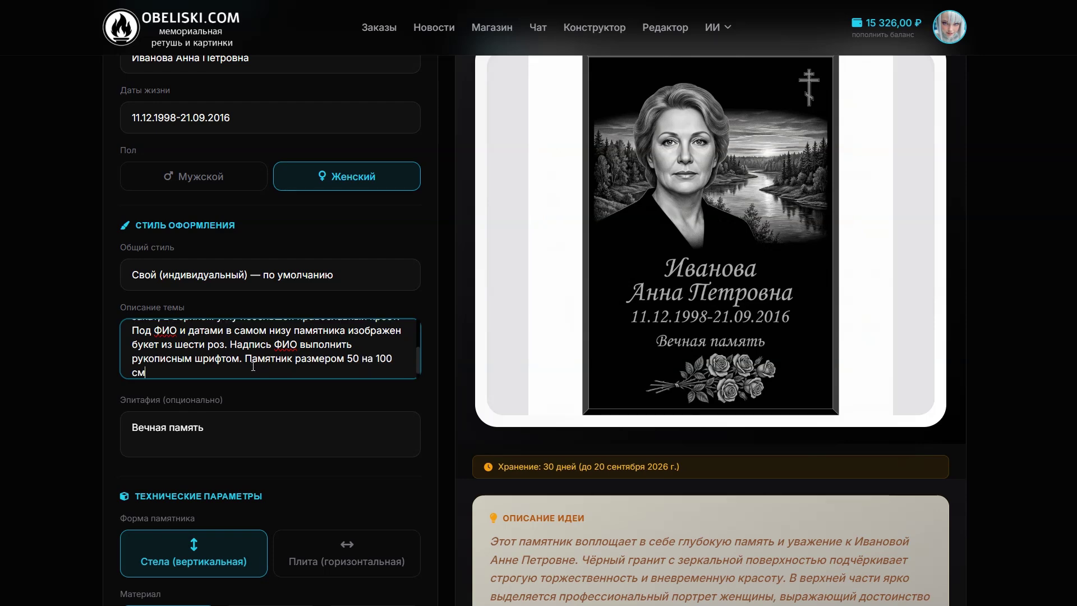
scroll(306, 361, down, 5)
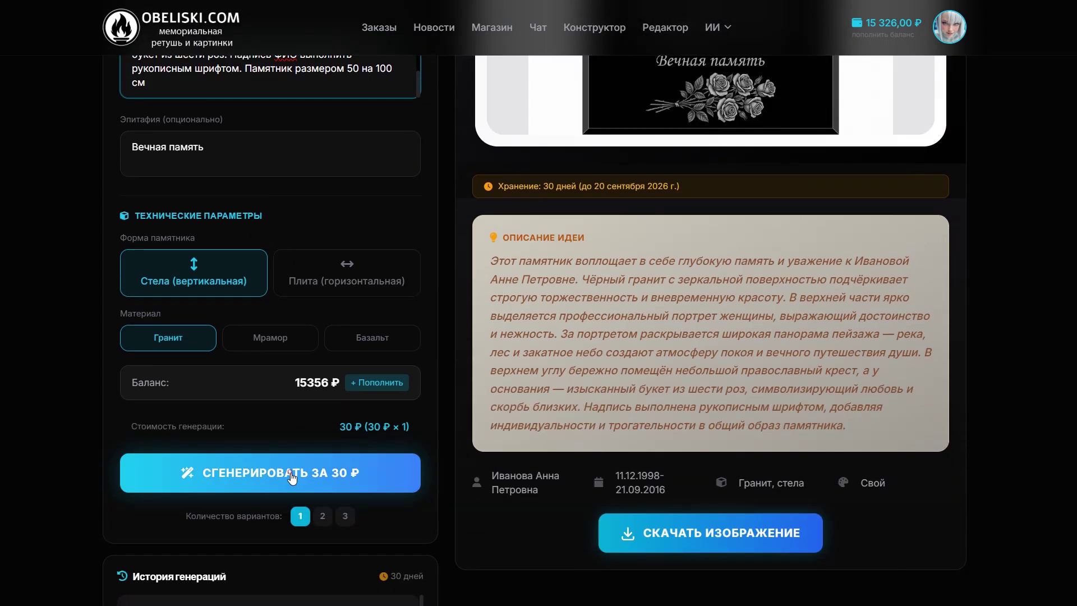
Regenerate the design for 30 ₽ from the updated description and download the image
click(292, 475)
click(603, 445)
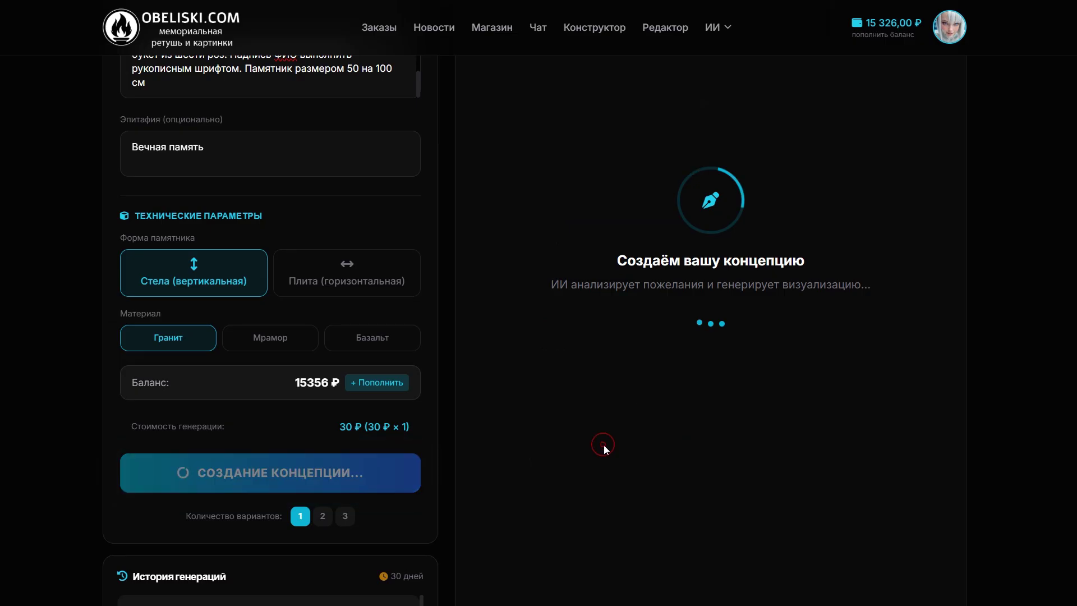
scroll(907, 429, up, 5)
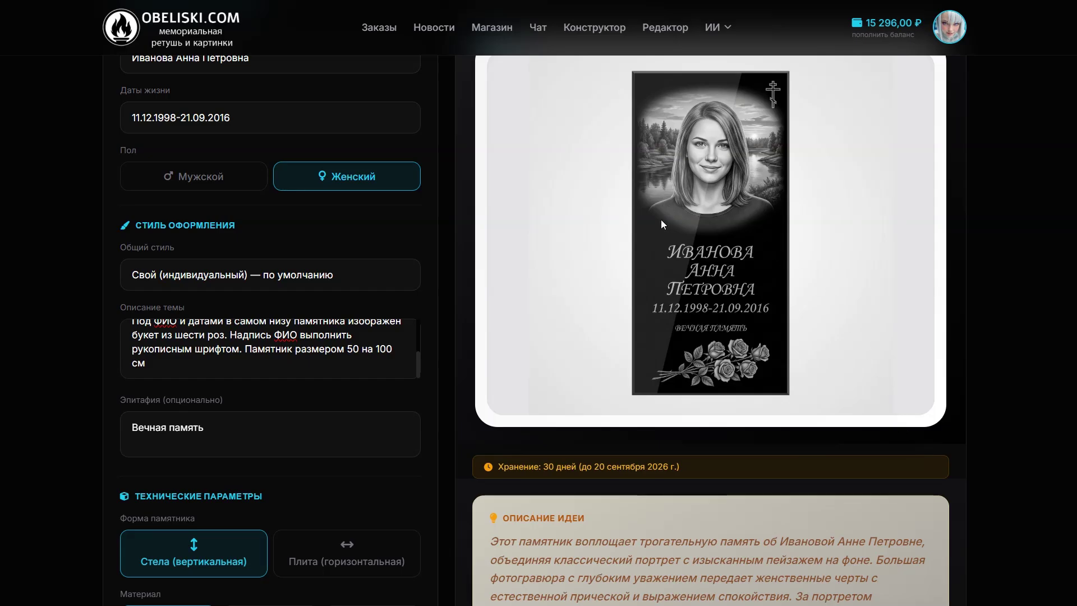
scroll(701, 269, down, 3)
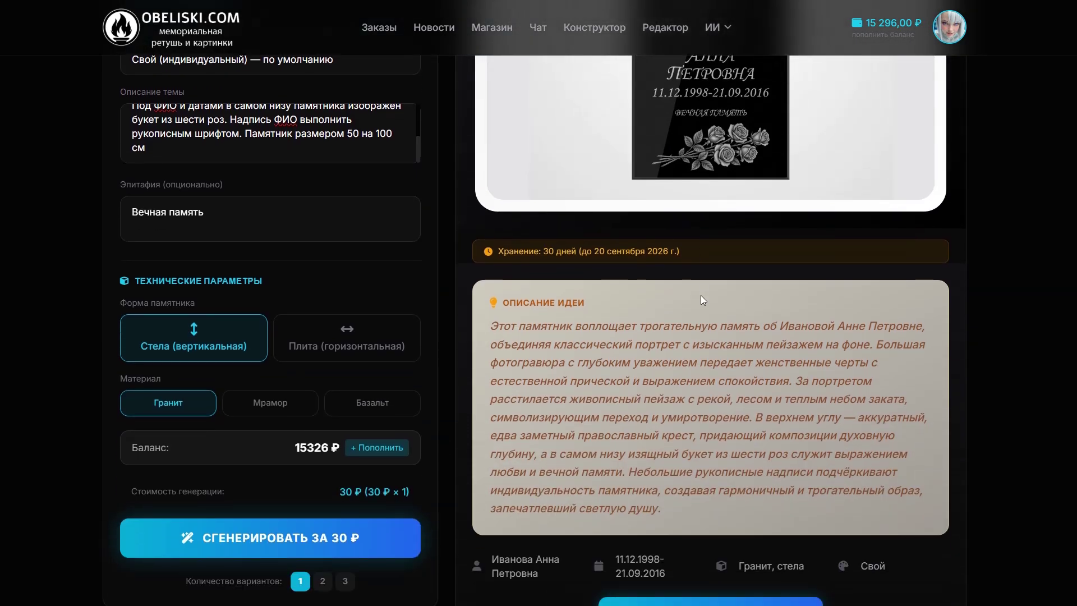
scroll(740, 591, down, 1)
click(736, 561)
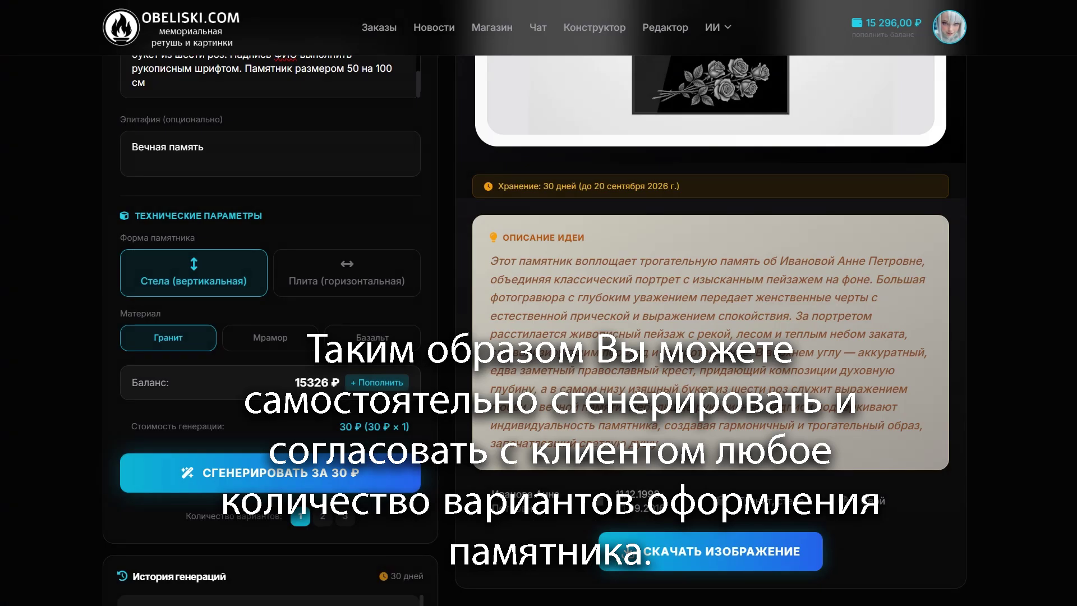
scroll(668, 196, up, 4)
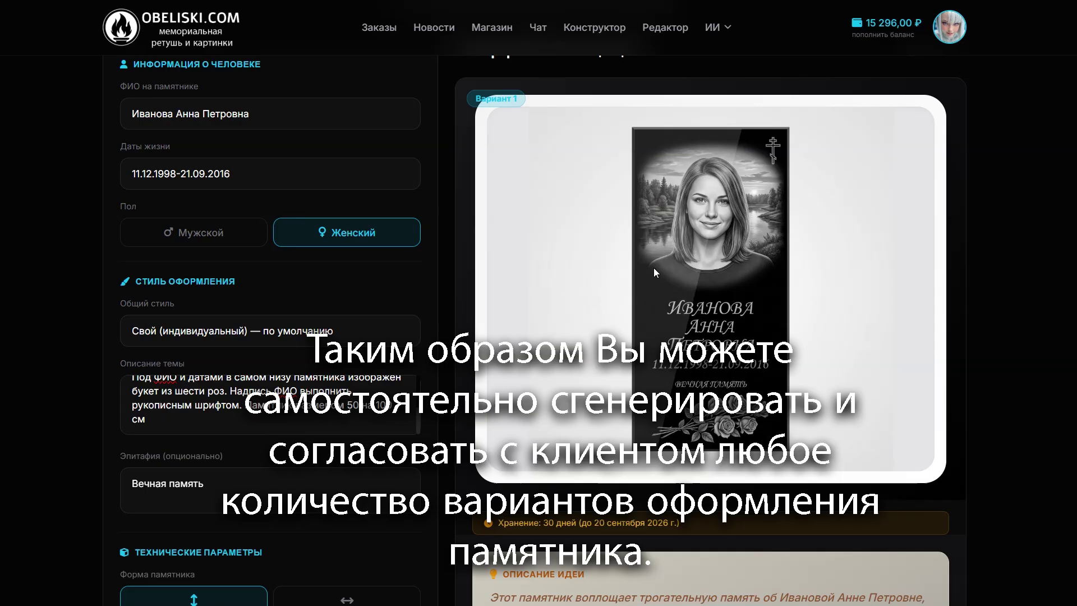
scroll(566, 301, down, 6)
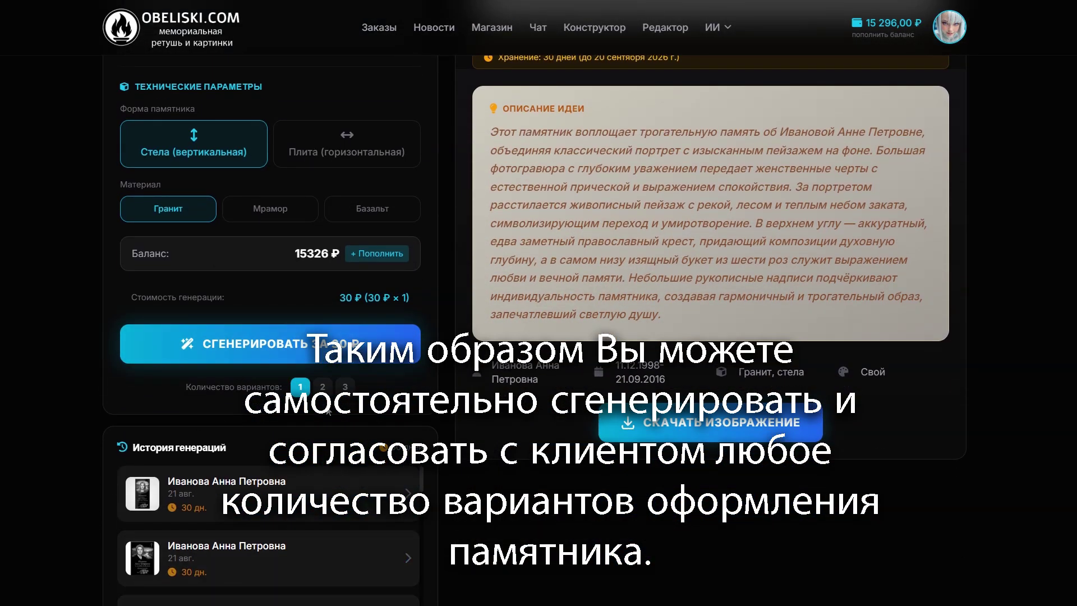
scroll(494, 503, up, 8)
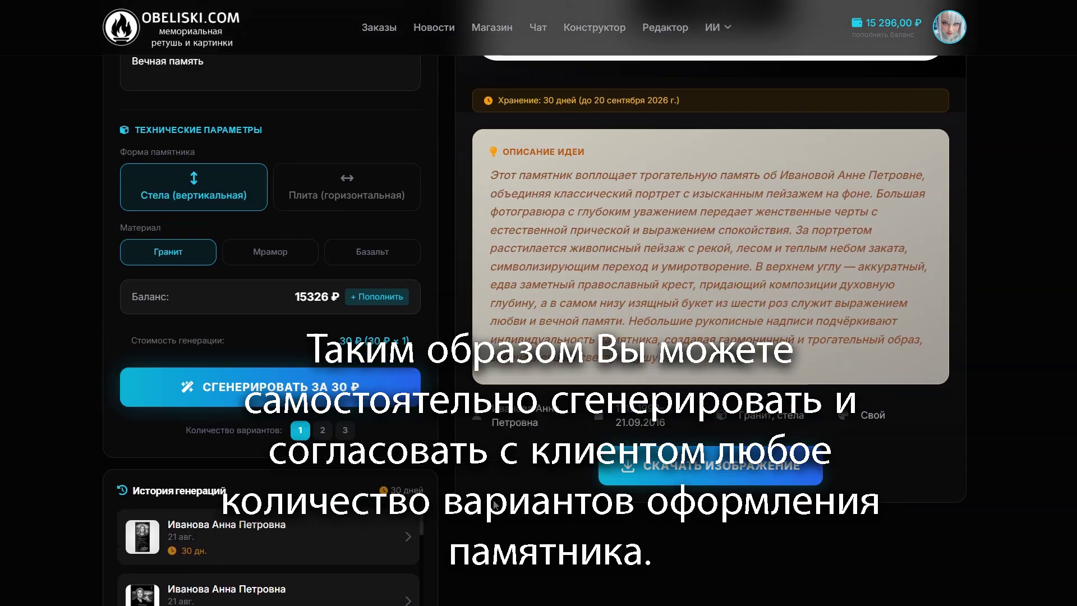